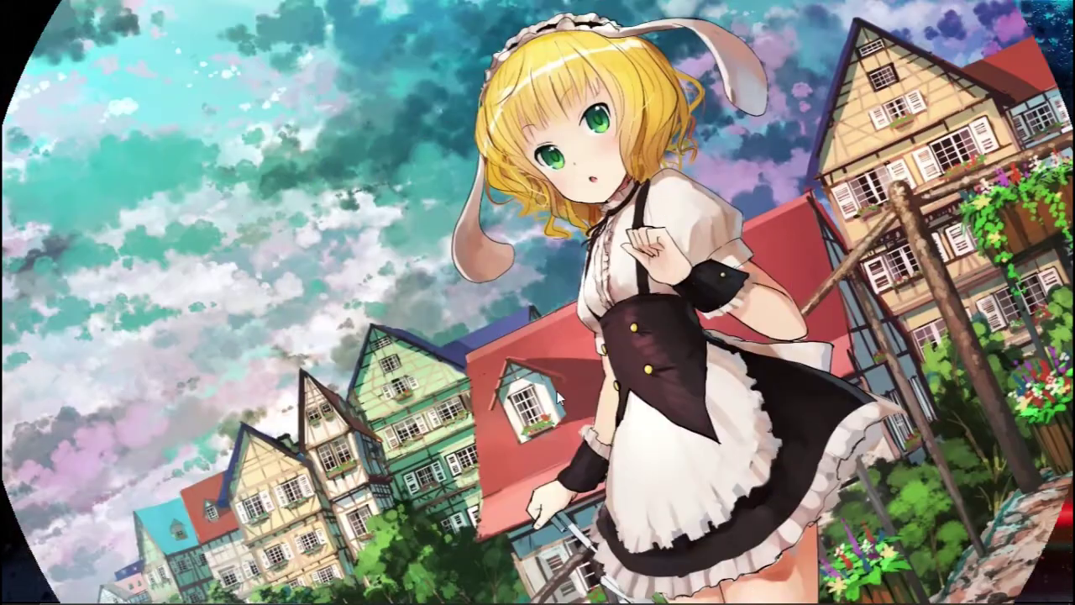
# Step: Switch to File Explorer and open the Wallpaper Engine v1.2.41 folder that sits beside the WinRAR archive
pyautogui.click(409, 591)
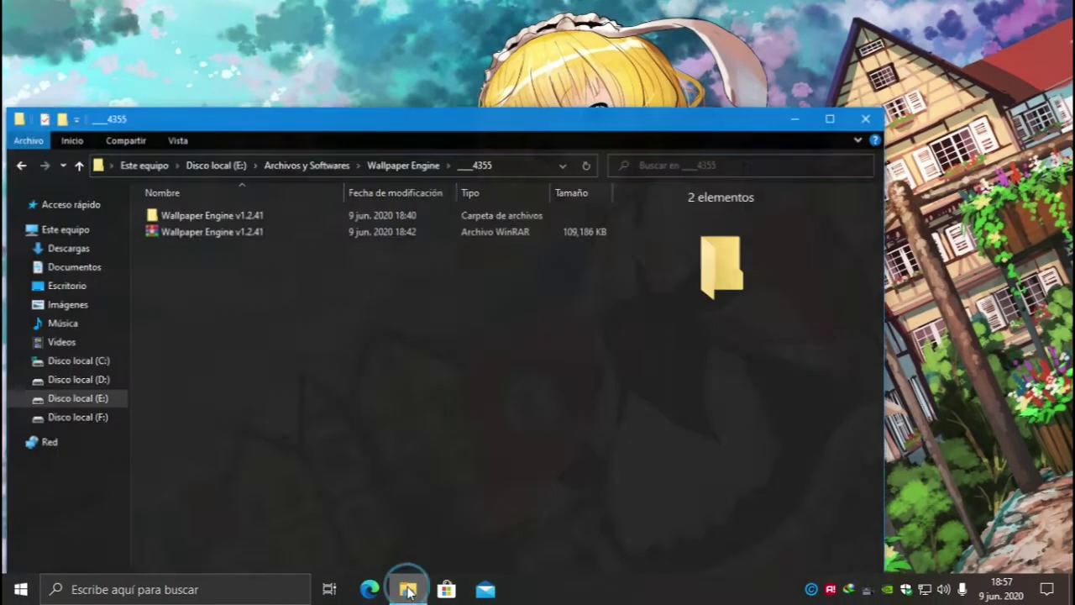
pyautogui.click(186, 232)
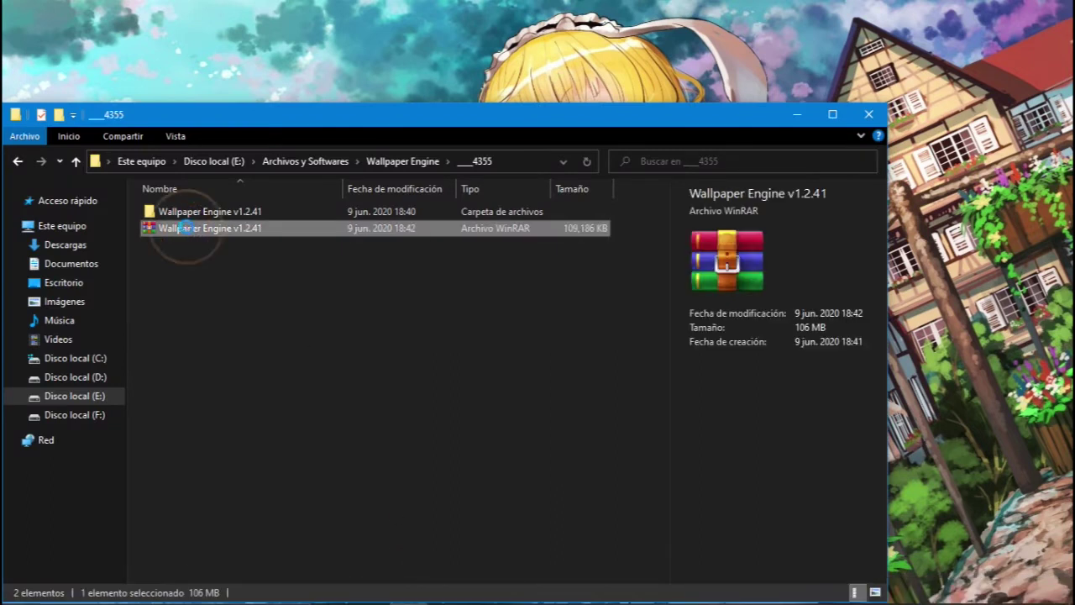
pyautogui.rightClick(186, 232)
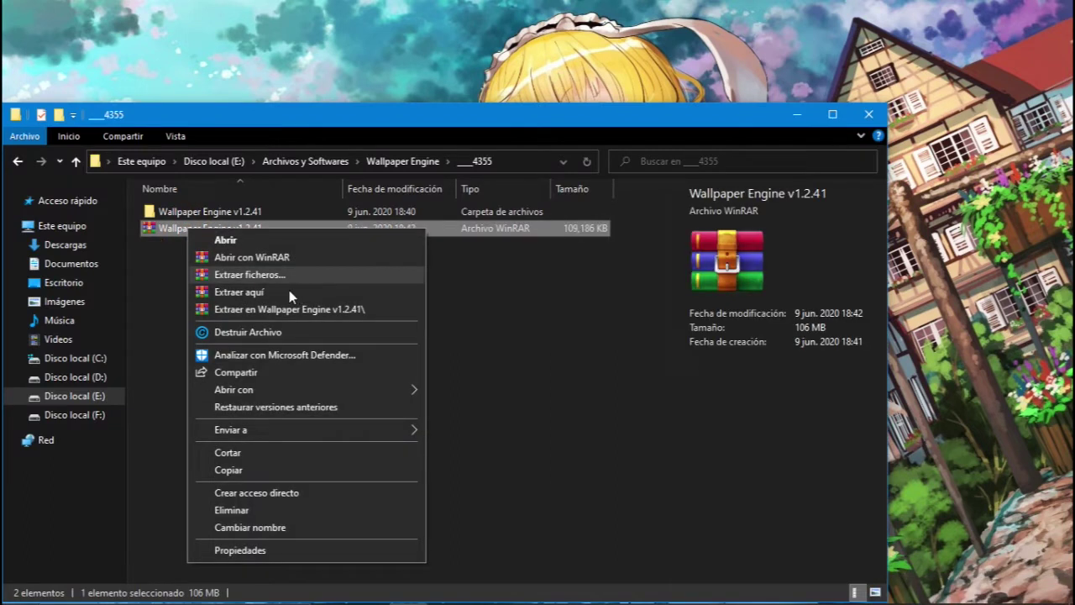
pyautogui.click(154, 290)
pyautogui.click(235, 212)
pyautogui.doubleClick(236, 213)
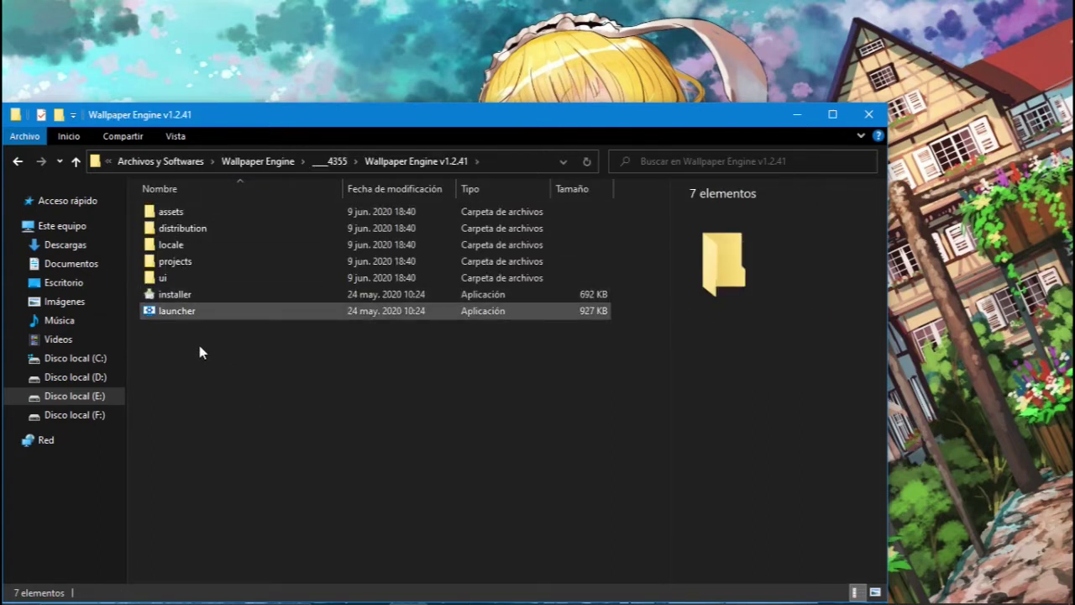
# Step: Run the installer application as administrator and allow it to make changes to the device
pyautogui.click(176, 300)
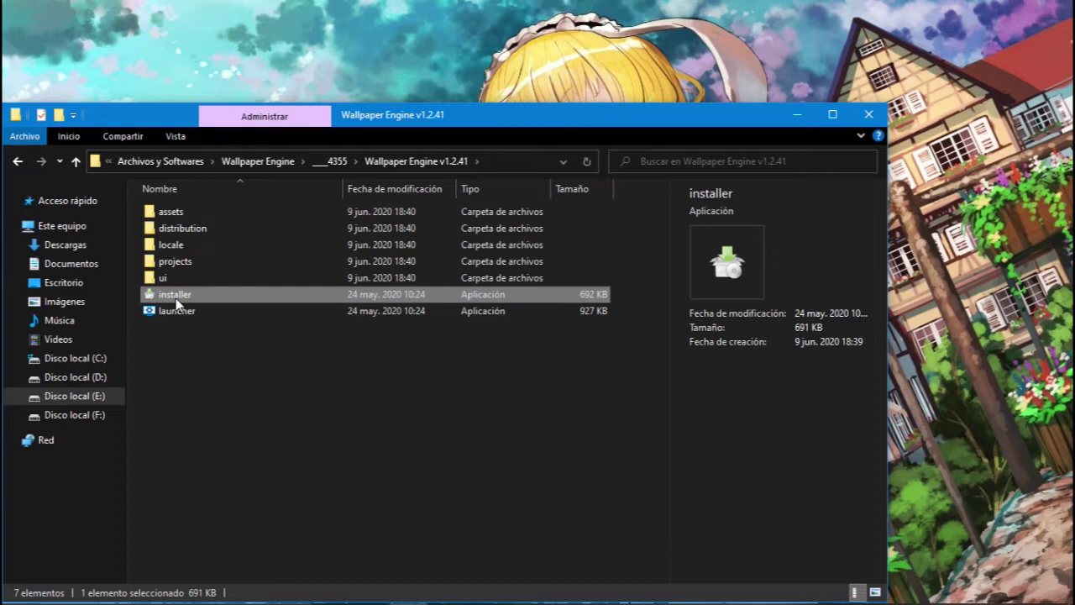
pyautogui.rightClick(177, 303)
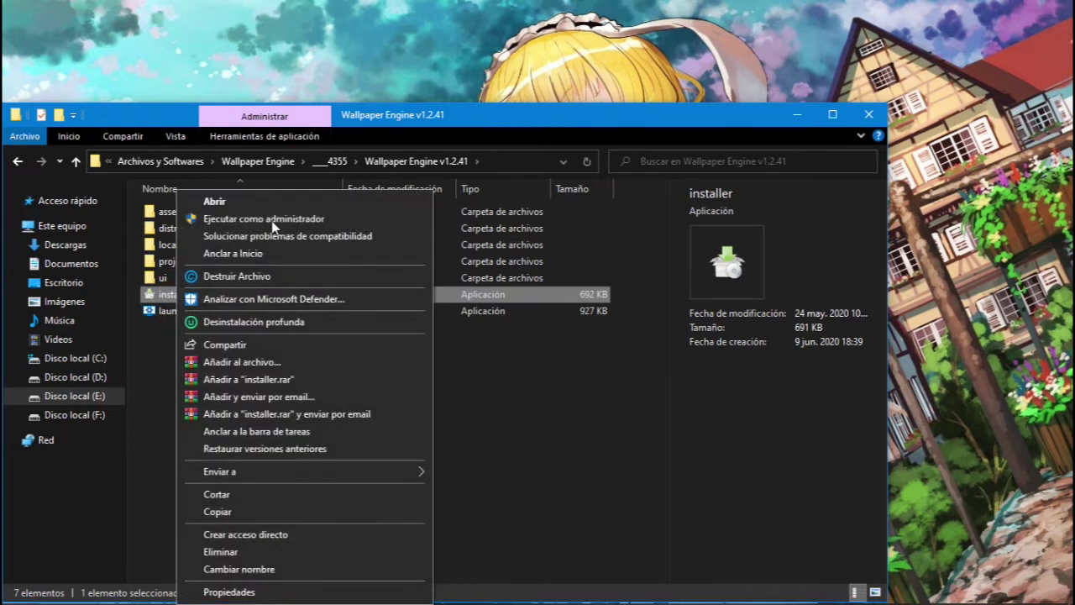
pyautogui.click(272, 222)
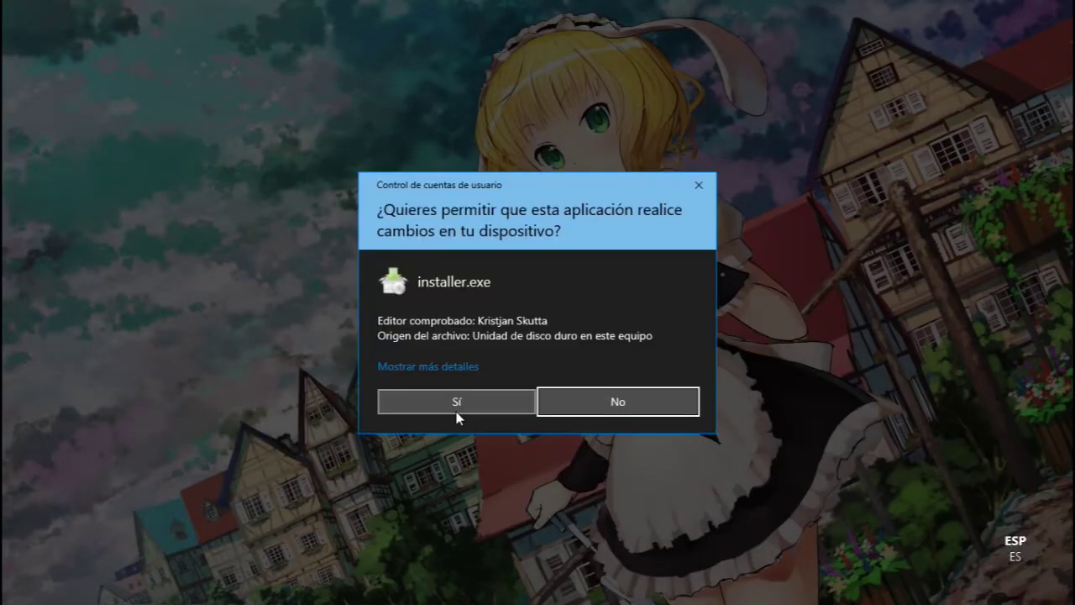
pyautogui.click(470, 415)
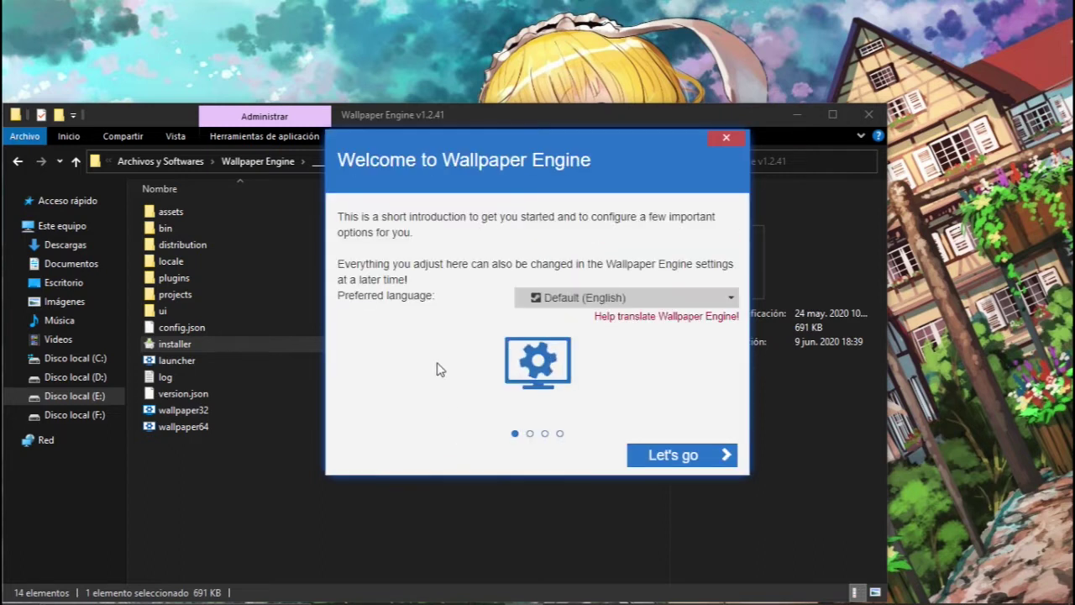
# Step: Set the preferred language to Spanish (Español) in the welcome wizard and continue to the quality page
pyautogui.click(581, 304)
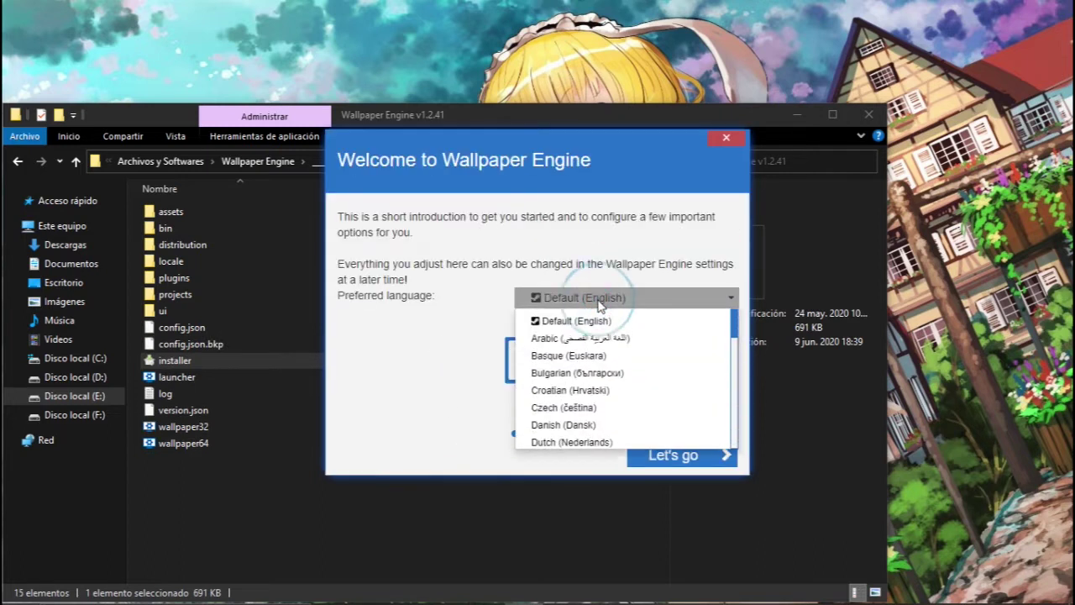
pyautogui.scroll(-3, 662, 357)
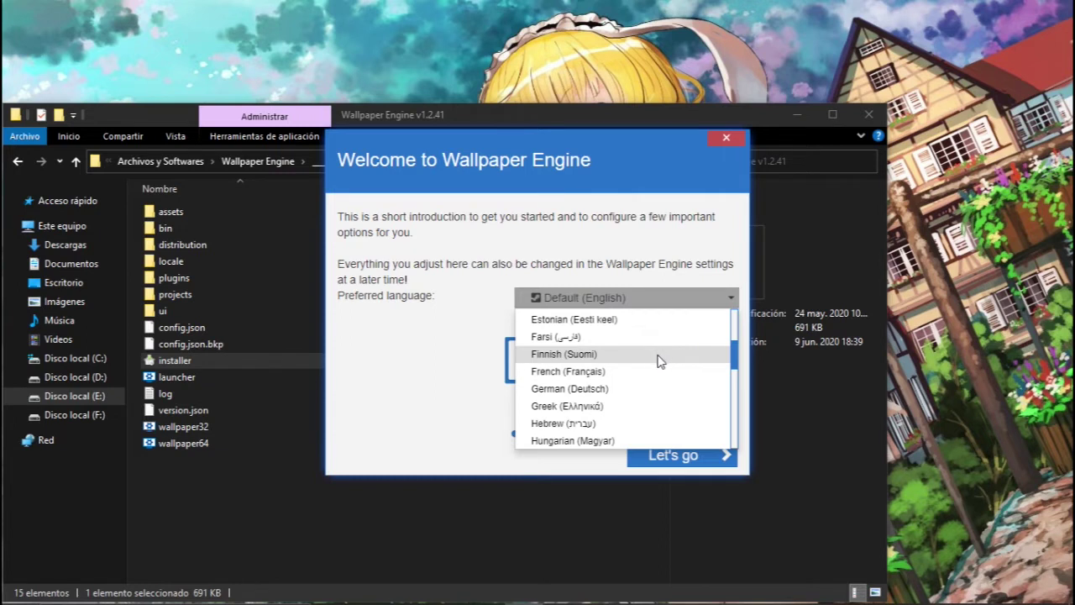
pyautogui.scroll(-5, 661, 360)
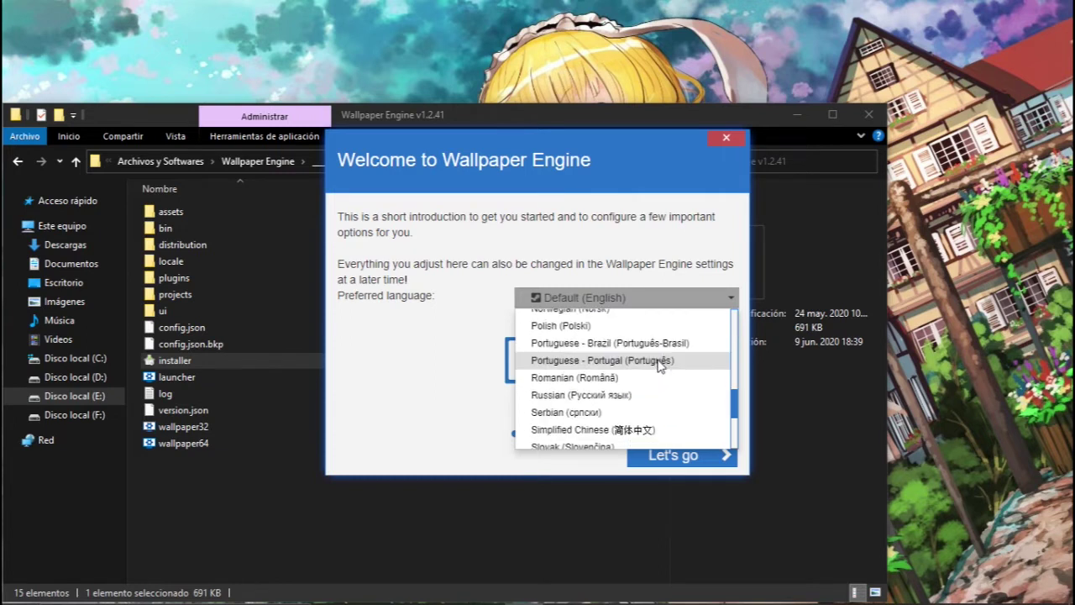
pyautogui.scroll(-2, 661, 363)
pyautogui.click(611, 405)
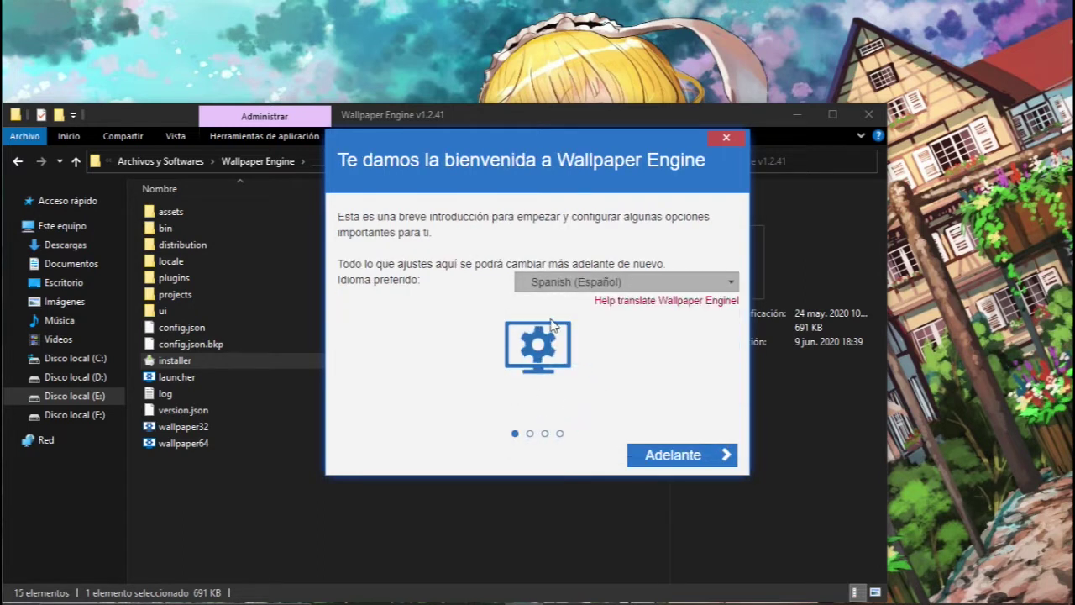
pyautogui.click(675, 454)
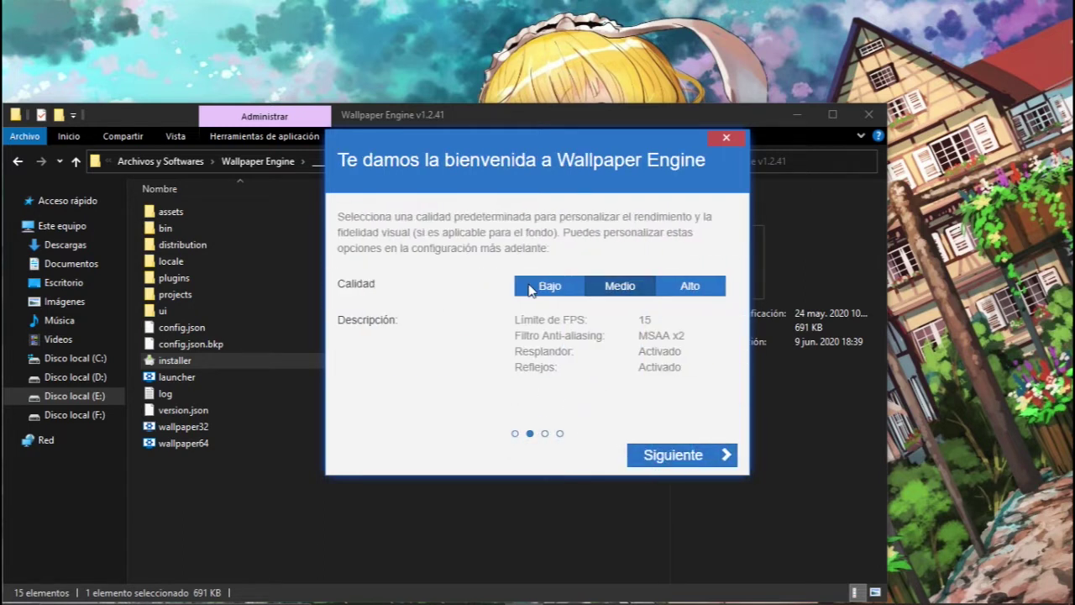
# Step: Compare the quality presets, choose Alto, and continue to the automatic start page
pyautogui.click(530, 288)
pyautogui.click(620, 287)
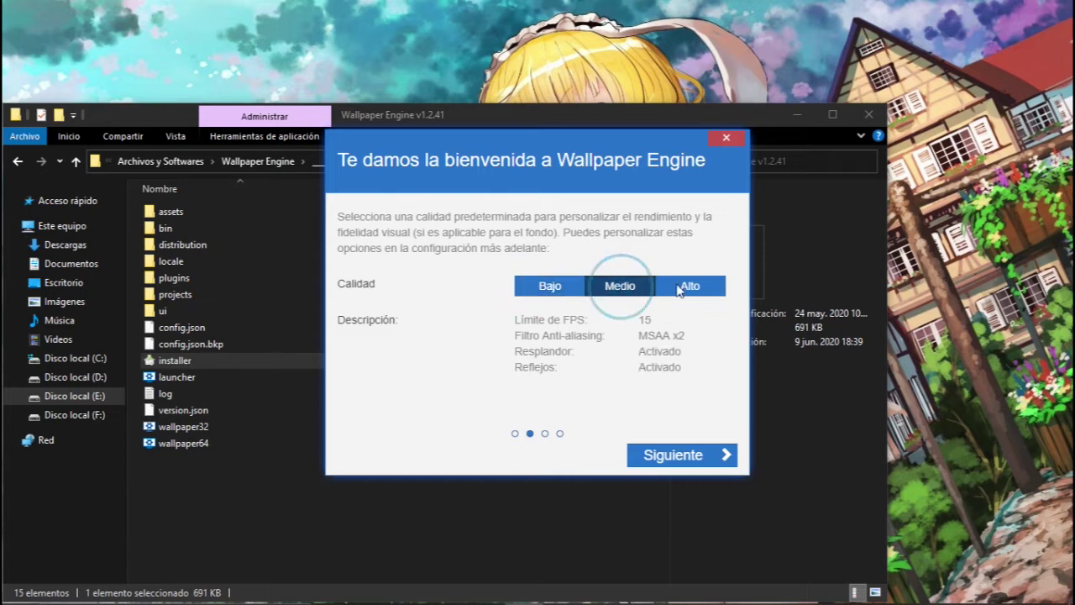
pyautogui.click(688, 286)
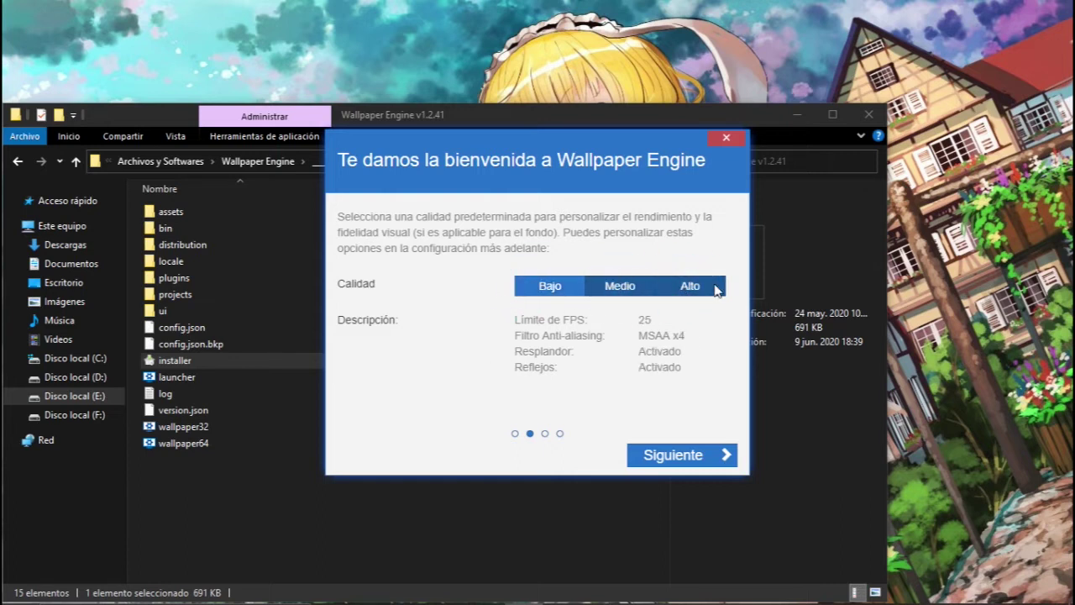
pyautogui.click(683, 456)
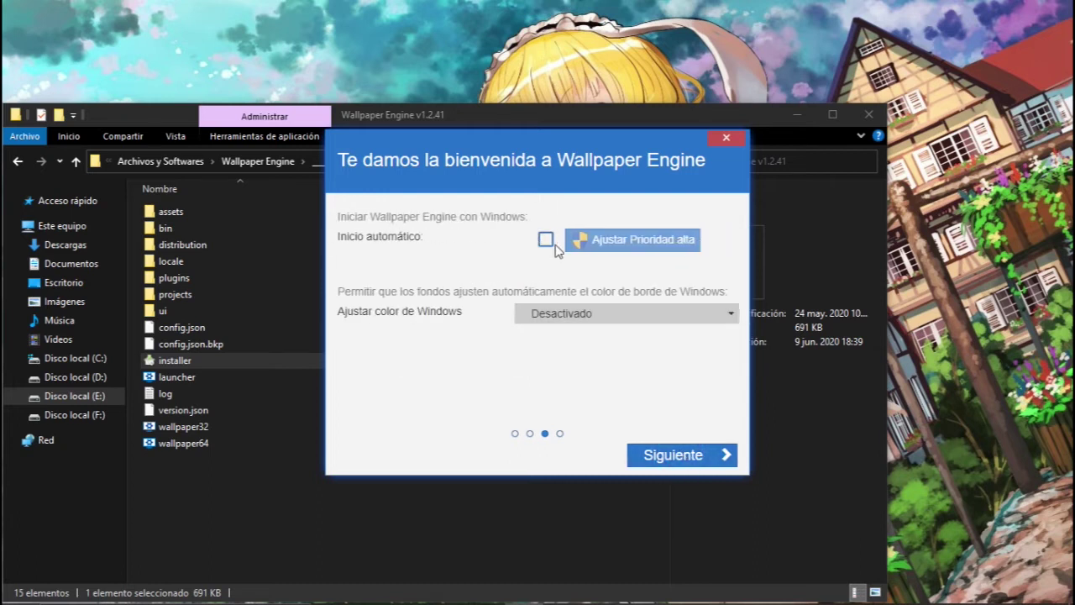
# Step: Toggle automatic start with Windows on and back off, then continue the wizard
pyautogui.click(546, 242)
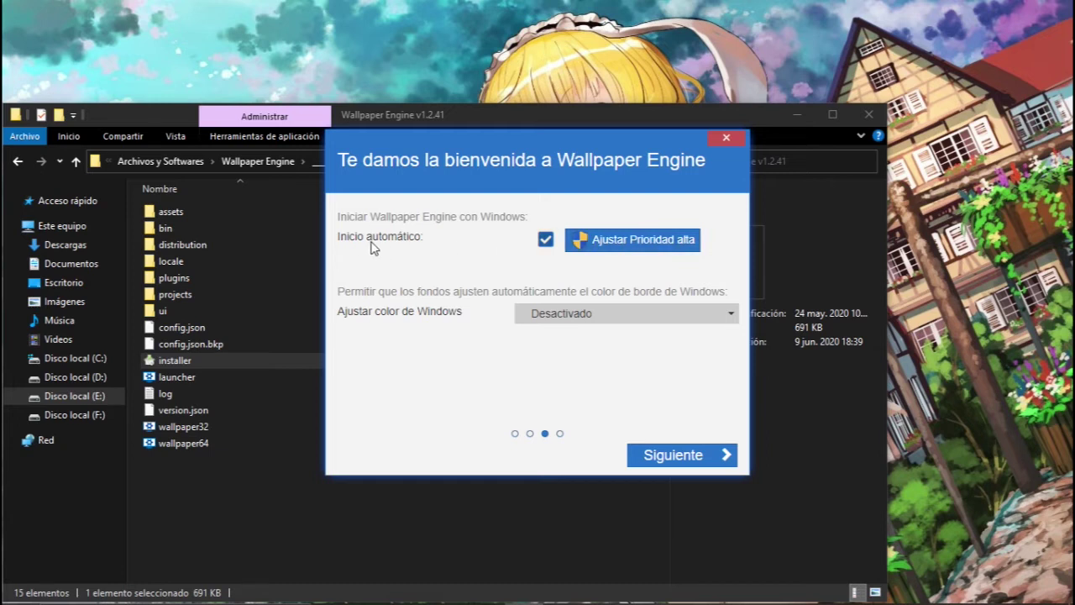
pyautogui.click(545, 242)
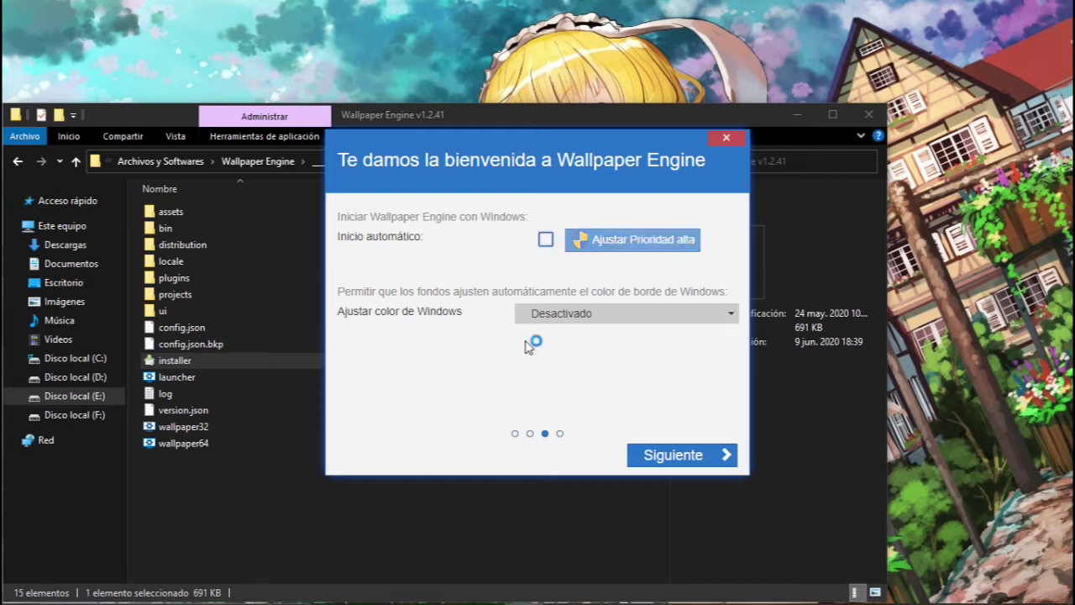
pyautogui.click(702, 460)
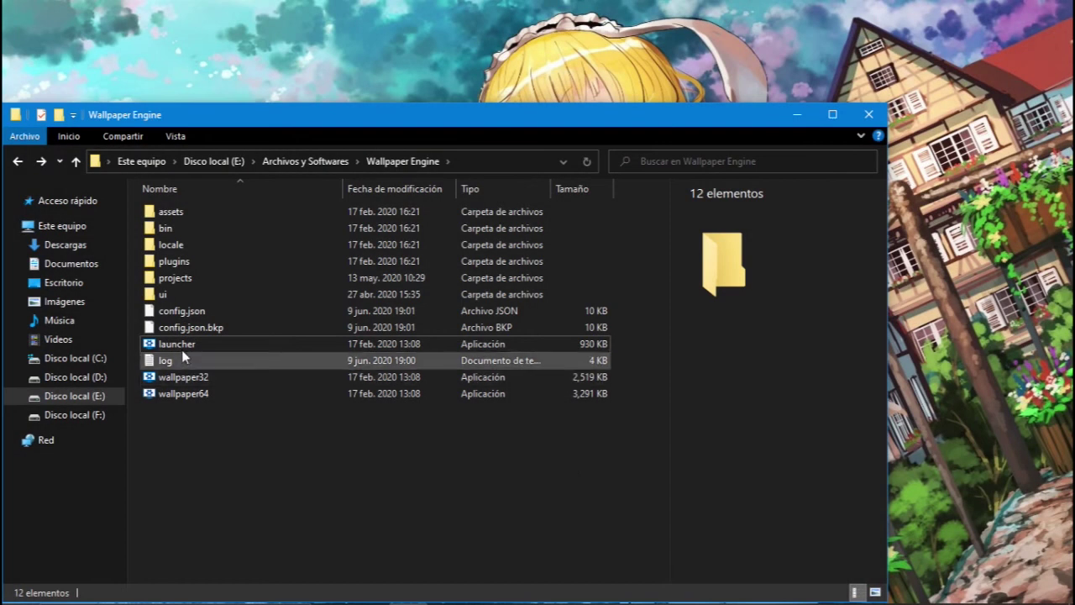
# Step: Create a desktop shortcut for the launcher application in the Wallpaper Engine folder
pyautogui.click(181, 352)
pyautogui.rightClick(176, 351)
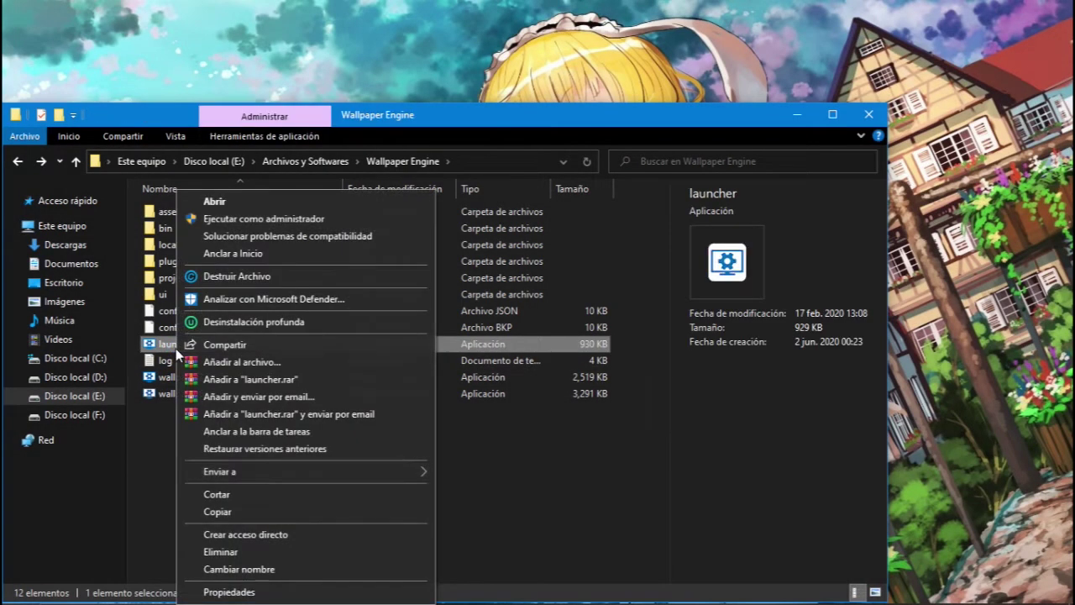
pyautogui.moveTo(368, 471)
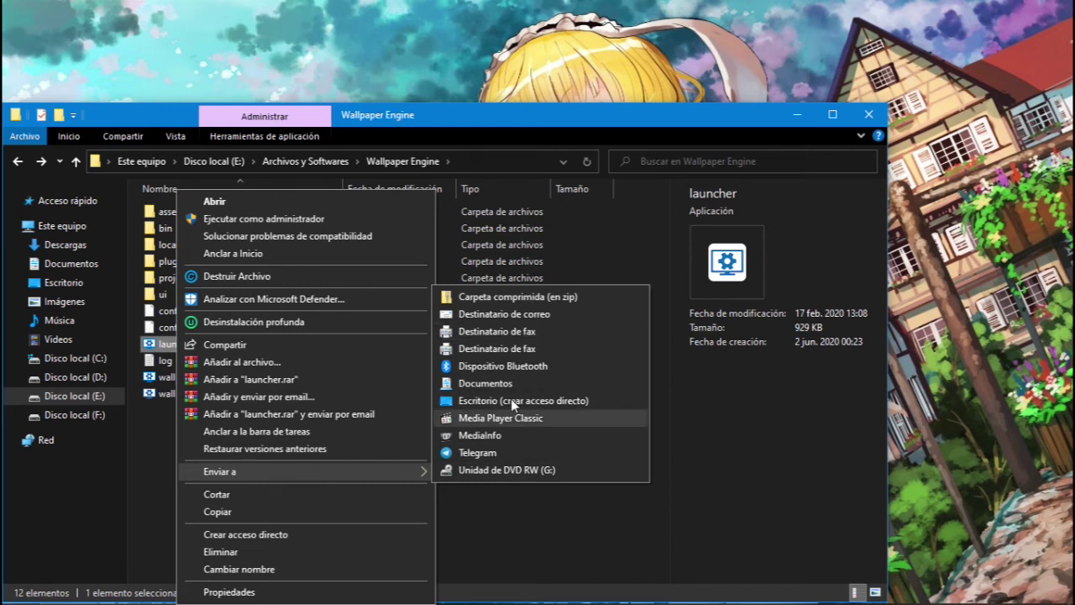
pyautogui.click(571, 401)
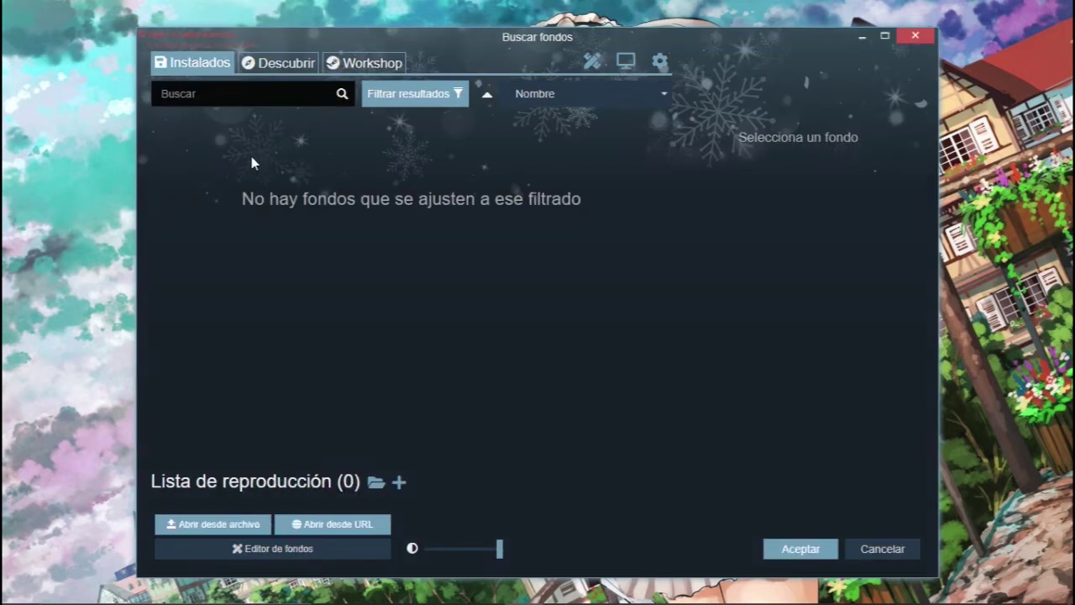
# Step: Look at the wallpaper editor, dismissing its welcome dialog, and close the editor
pyautogui.click(597, 64)
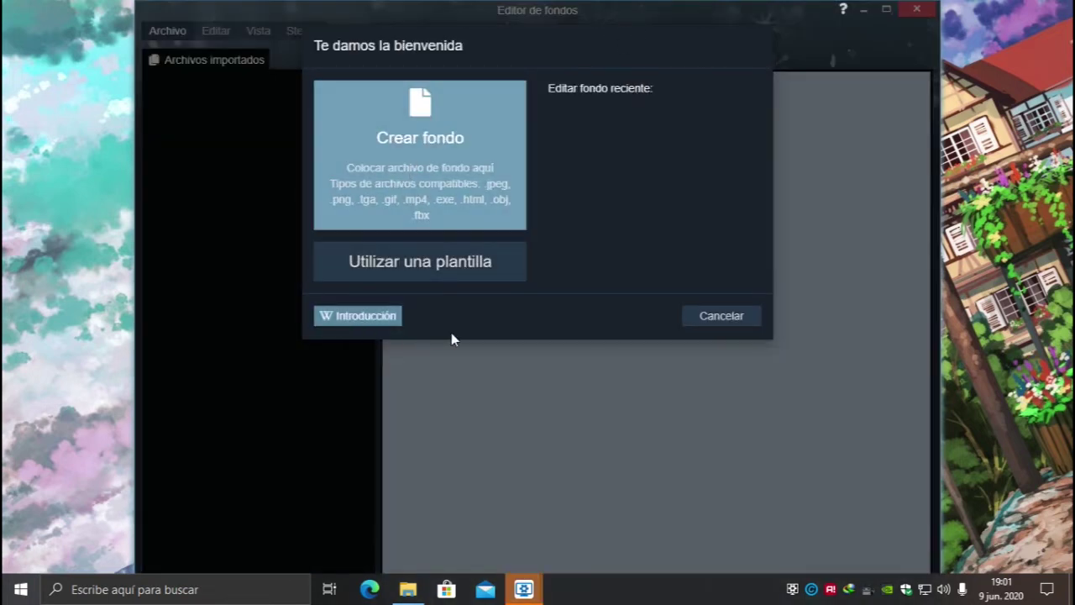
pyautogui.click(730, 320)
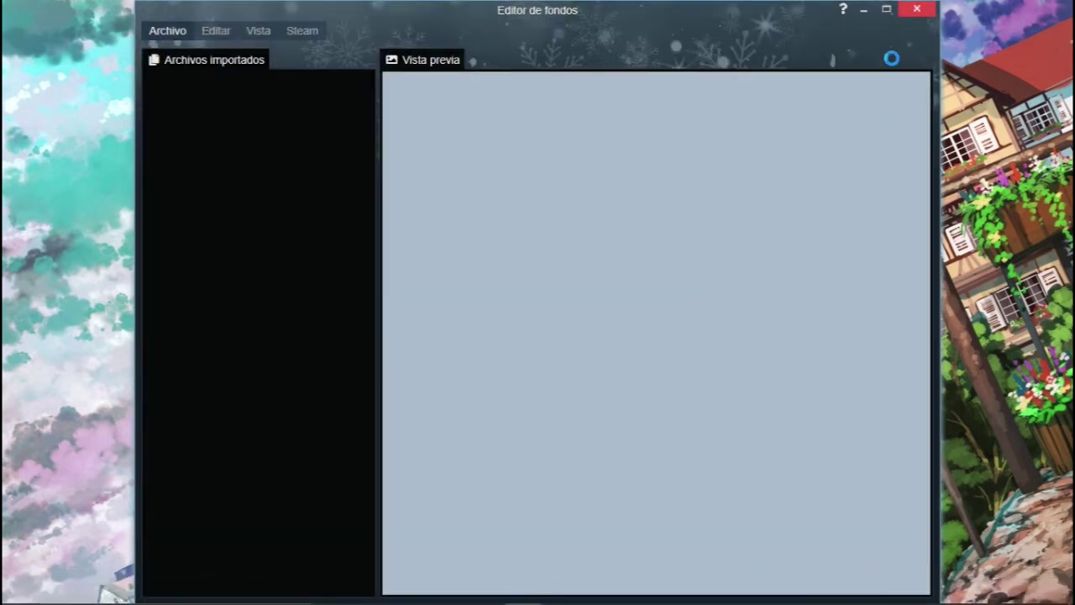
pyautogui.click(915, 12)
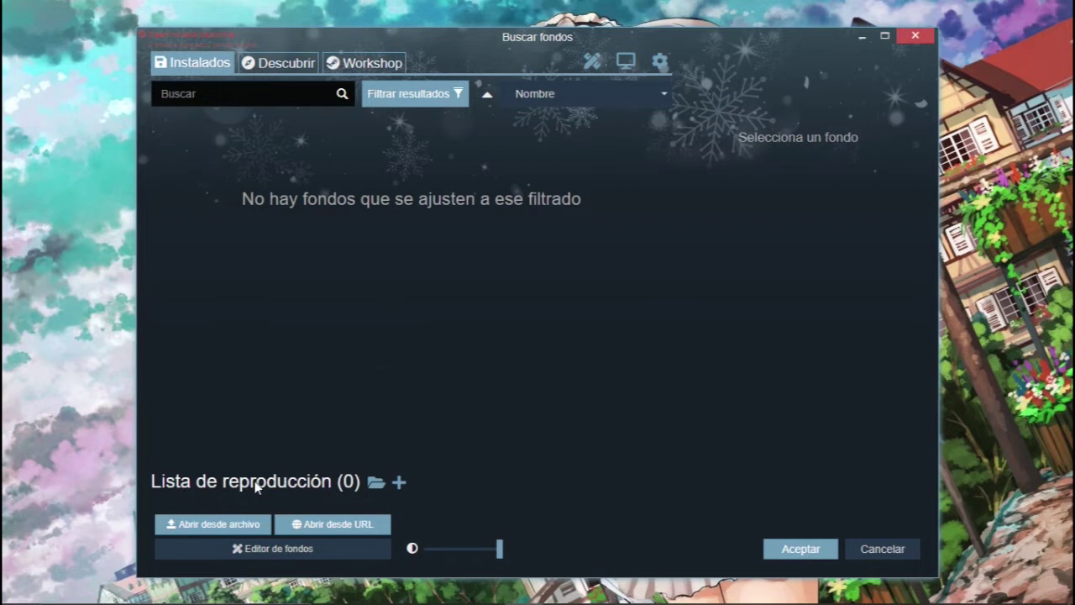
# Step: Load the Original video file from the animated wallpapers folder as the desktop wallpaper
pyautogui.click(202, 525)
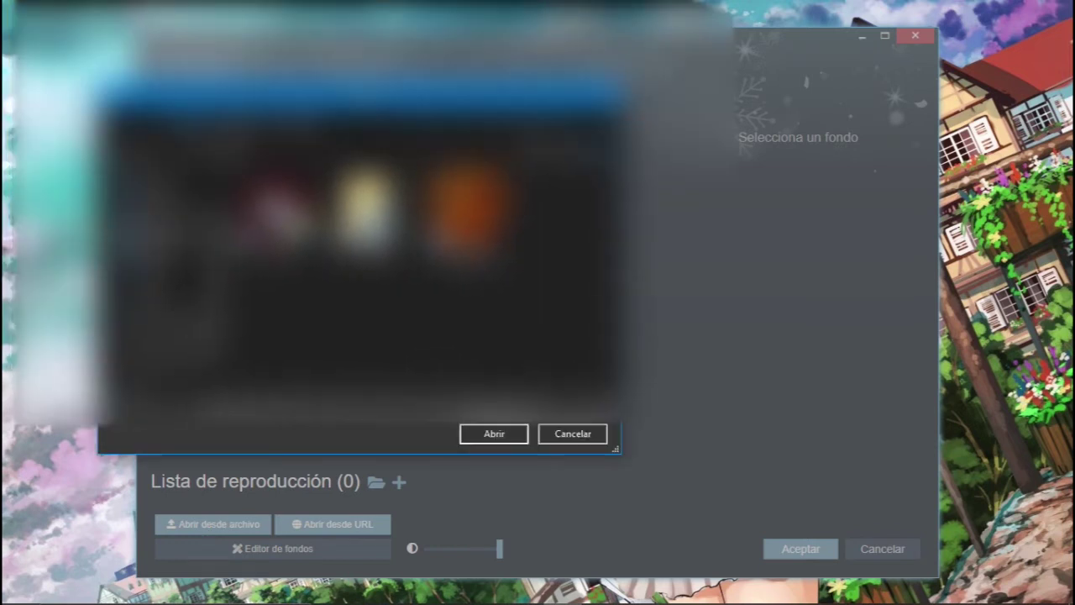
pyautogui.moveTo(619, 449); pyautogui.dragTo(697, 483)
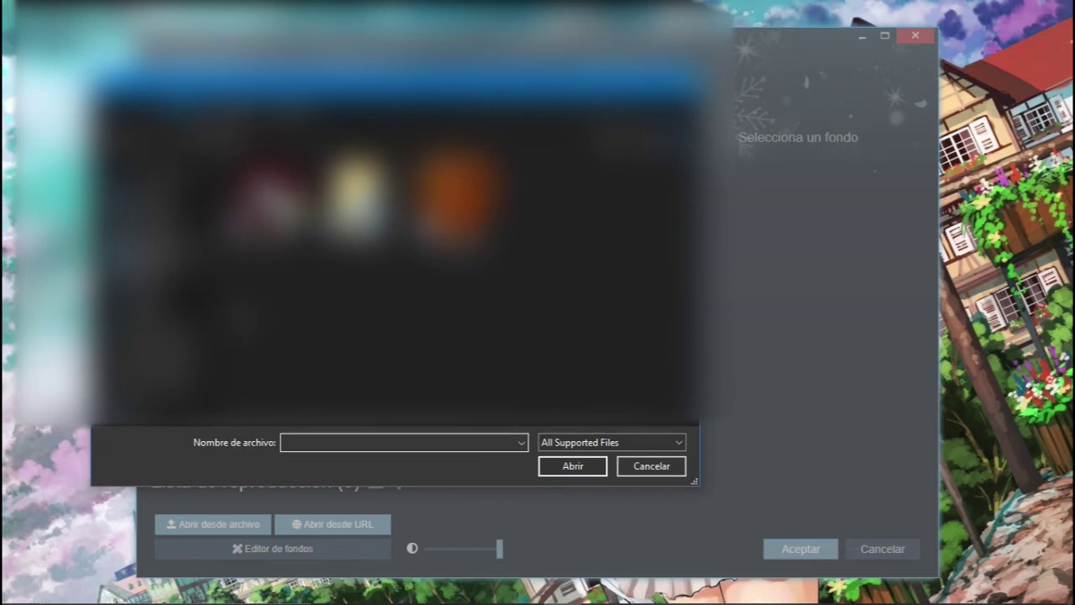
pyautogui.click(152, 357)
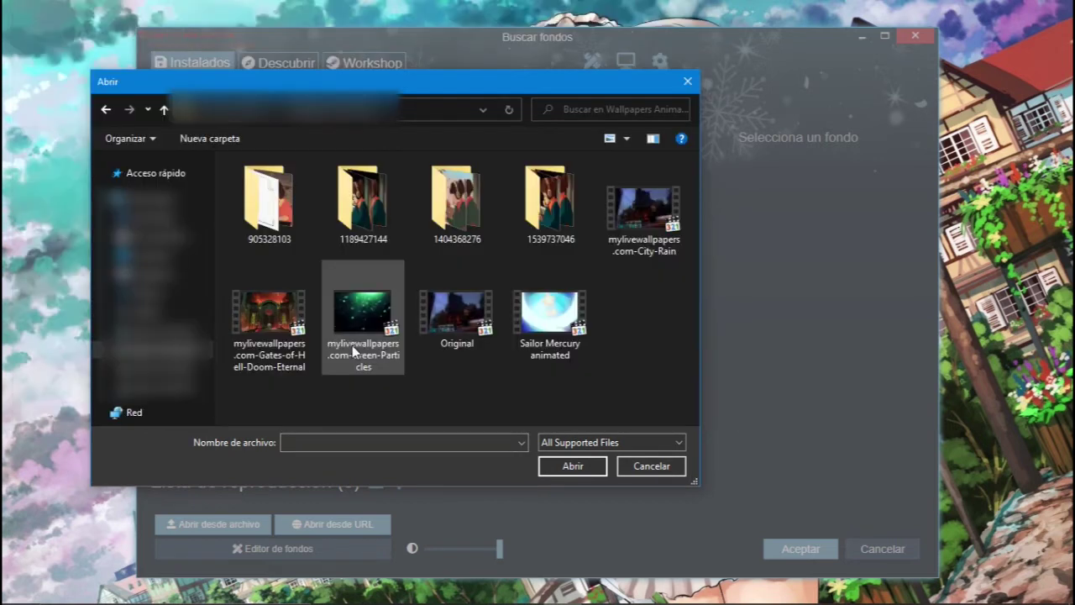
pyautogui.doubleClick(453, 332)
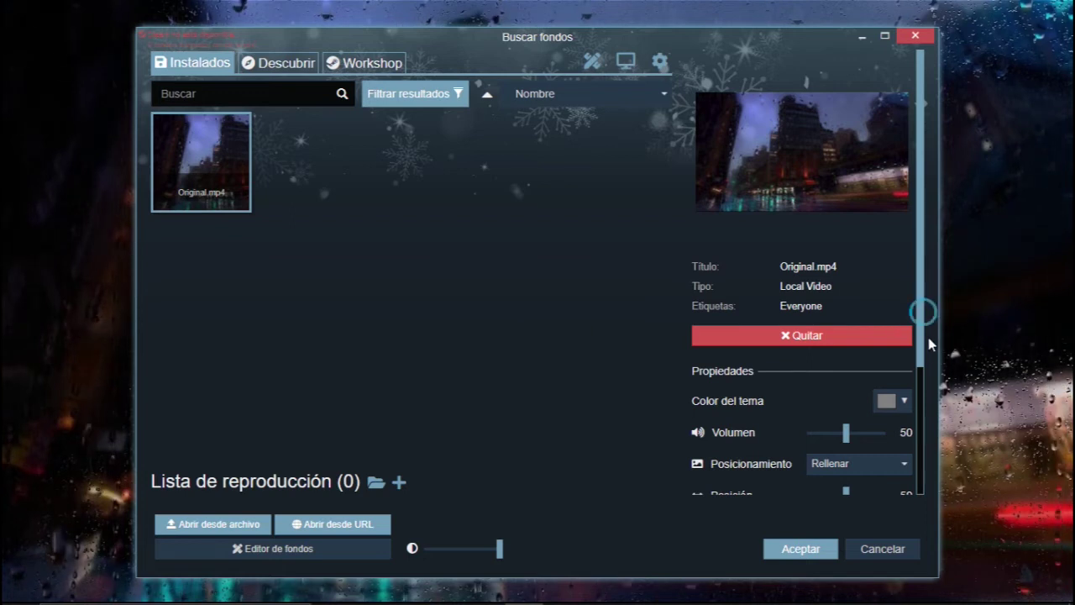
# Step: Examine the properties of Original.mp4 and minimize the wallpaper browser to view it on the desktop
pyautogui.click(926, 377)
pyautogui.click(921, 395)
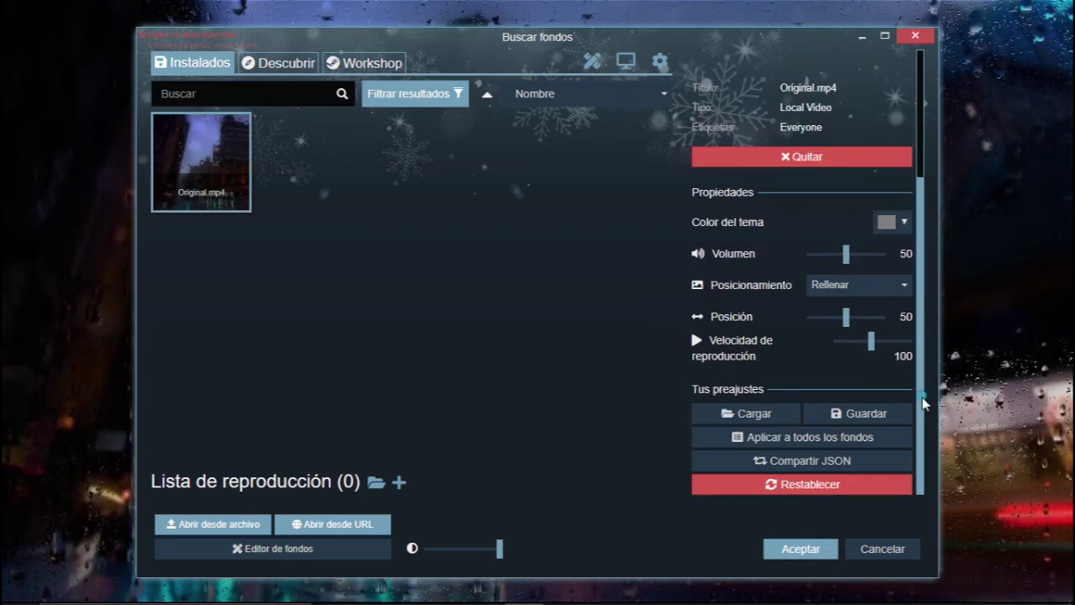
pyautogui.click(863, 38)
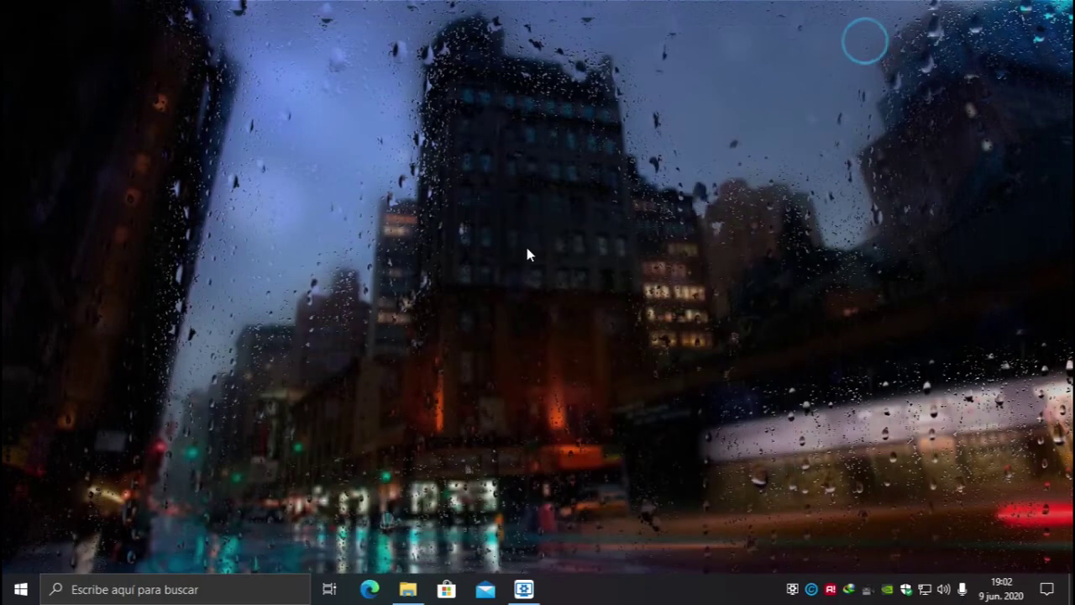
pyautogui.click(552, 398)
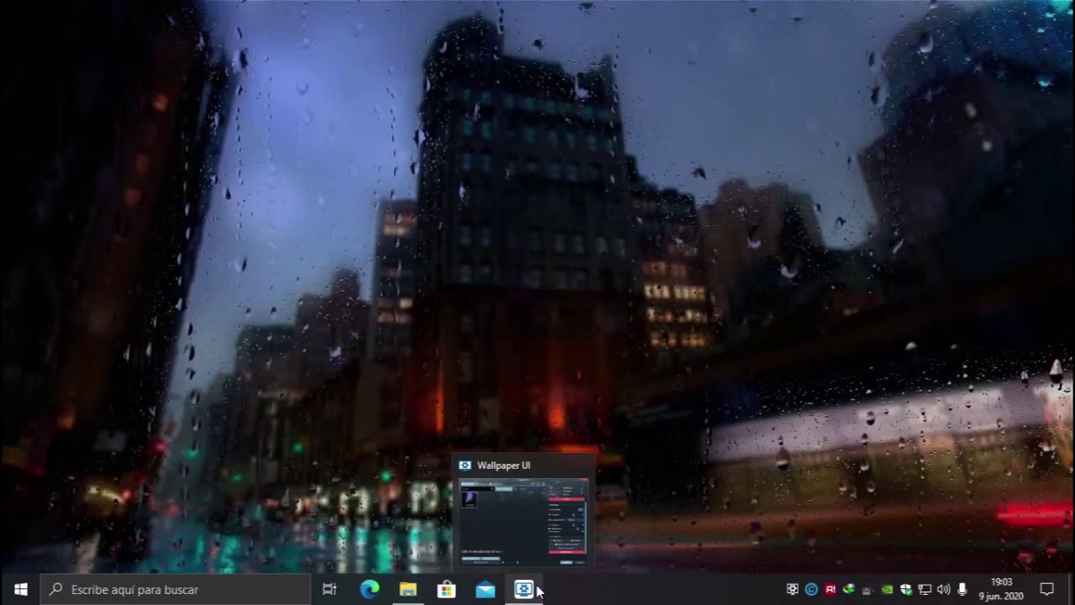
# Step: Restore the wallpaper browser and load the mylivewallpapers.com-Green-Particles video file as the desktop wallpaper
pyautogui.click(527, 514)
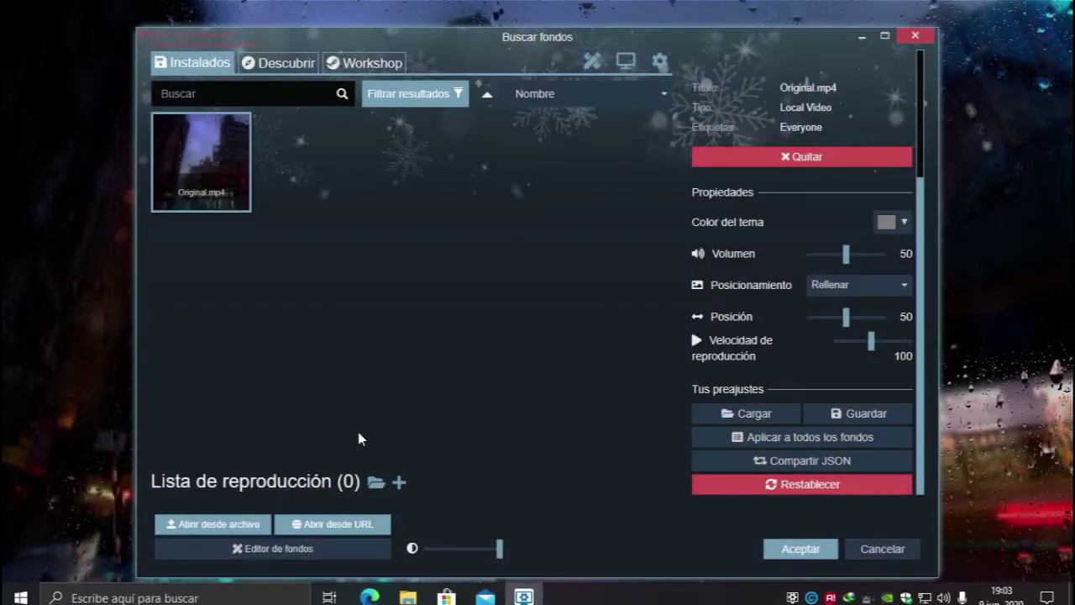
pyautogui.click(220, 523)
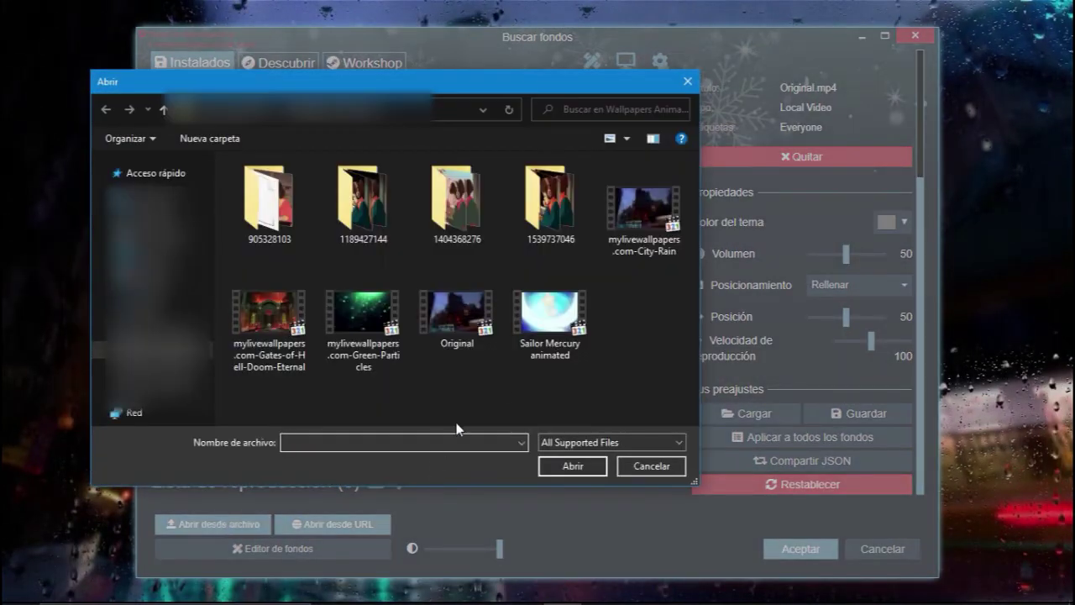
pyautogui.click(364, 319)
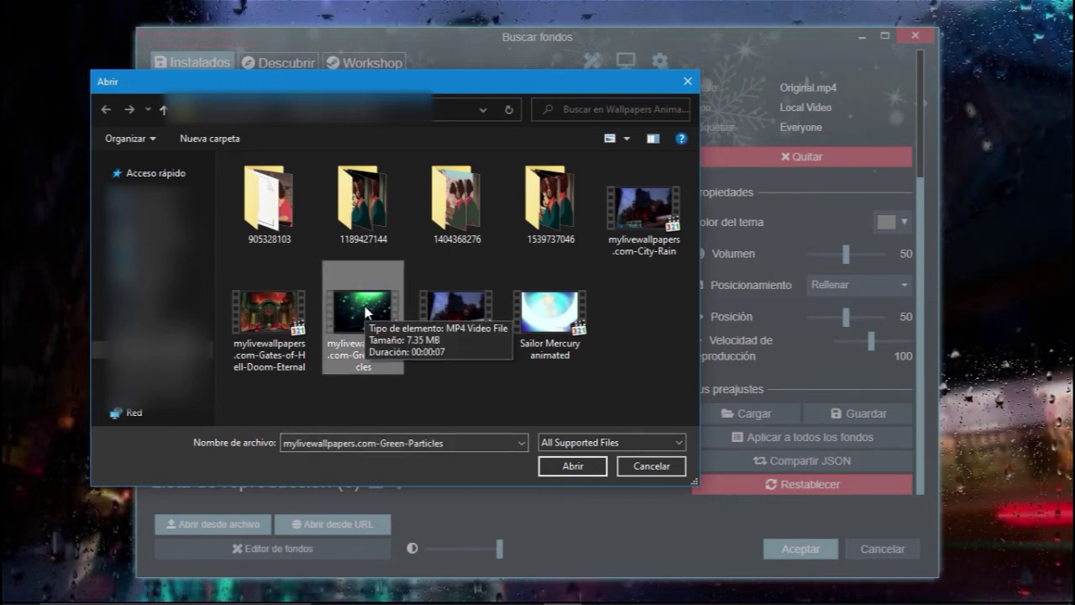
pyautogui.doubleClick(364, 308)
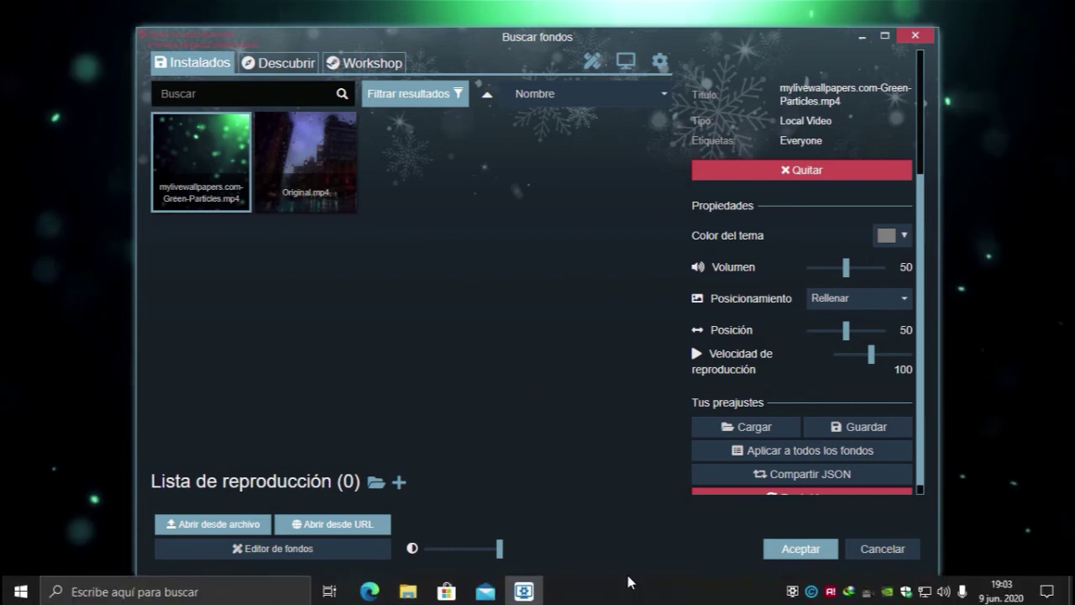
# Step: Minimize the wallpaper browser and view the Green-Particles wallpaper on the desktop
pyautogui.click(529, 588)
pyautogui.click(492, 231)
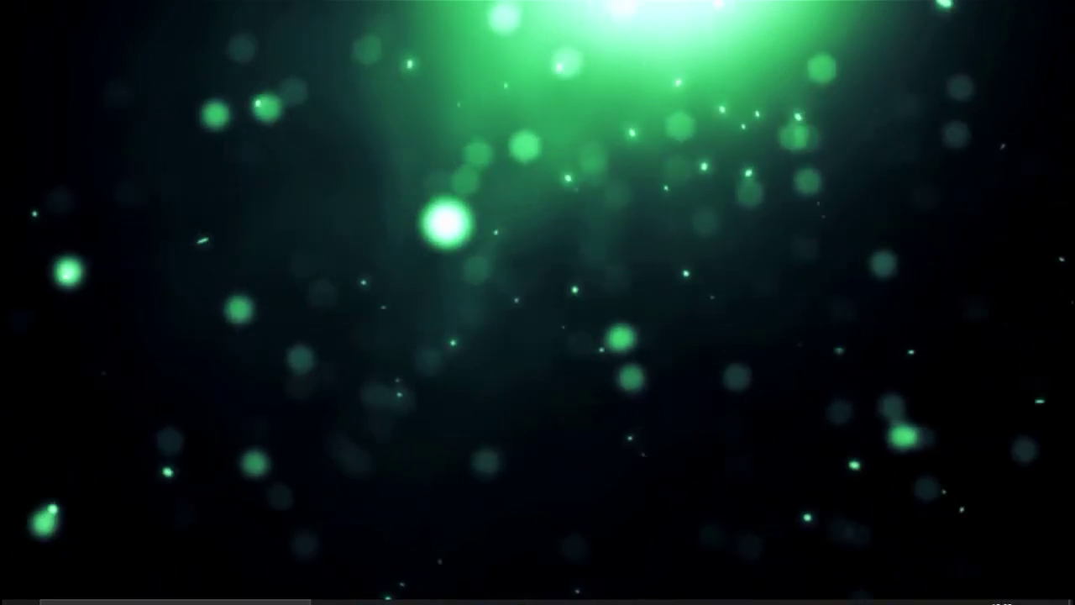
# Step: Restore the wallpaper browser and open the application settings
pyautogui.click(533, 594)
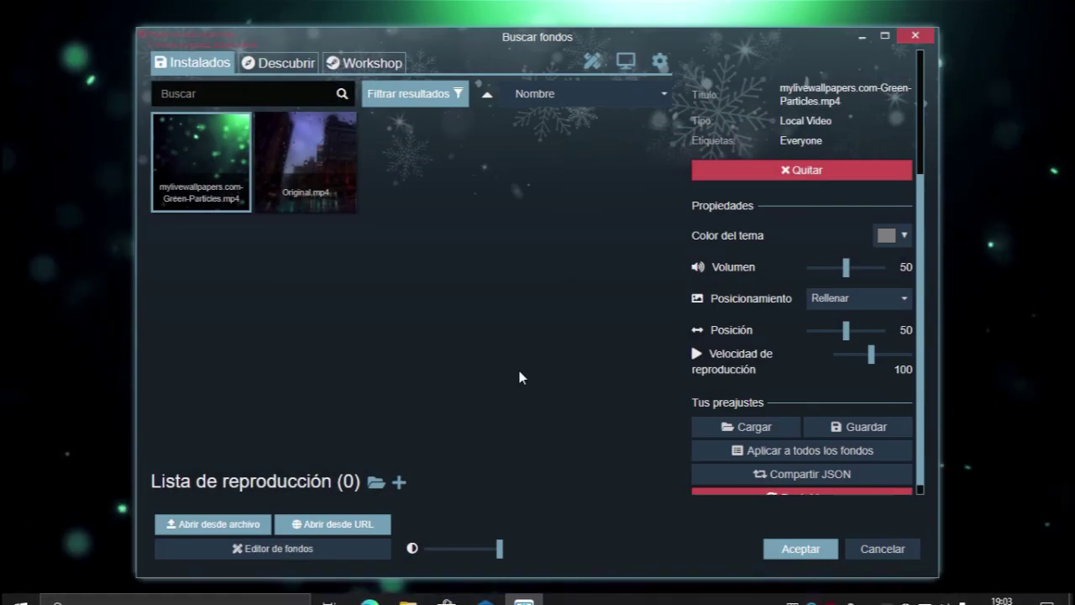
pyautogui.click(661, 60)
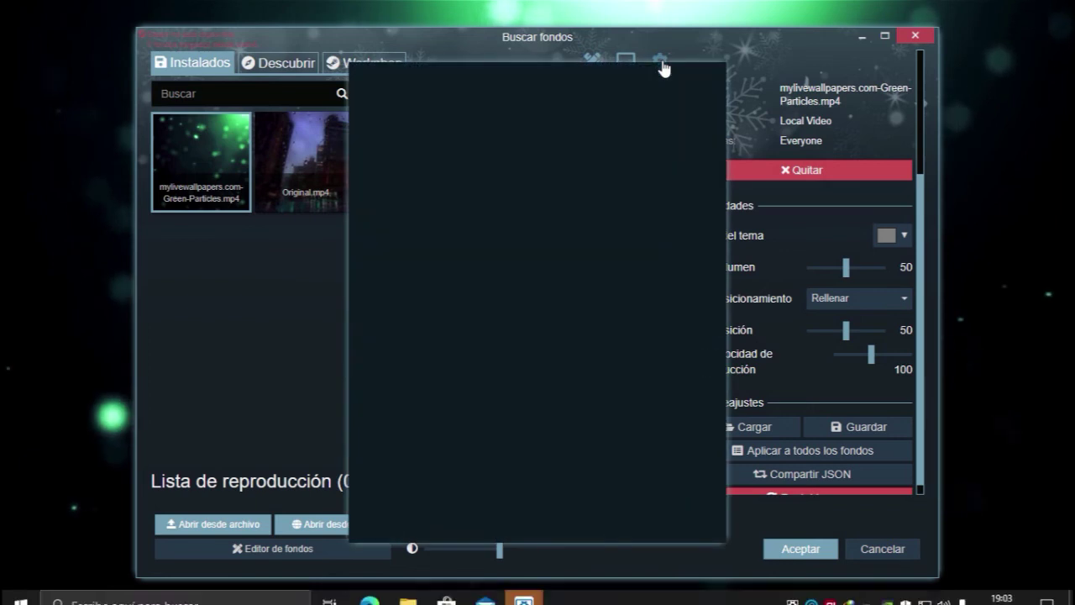